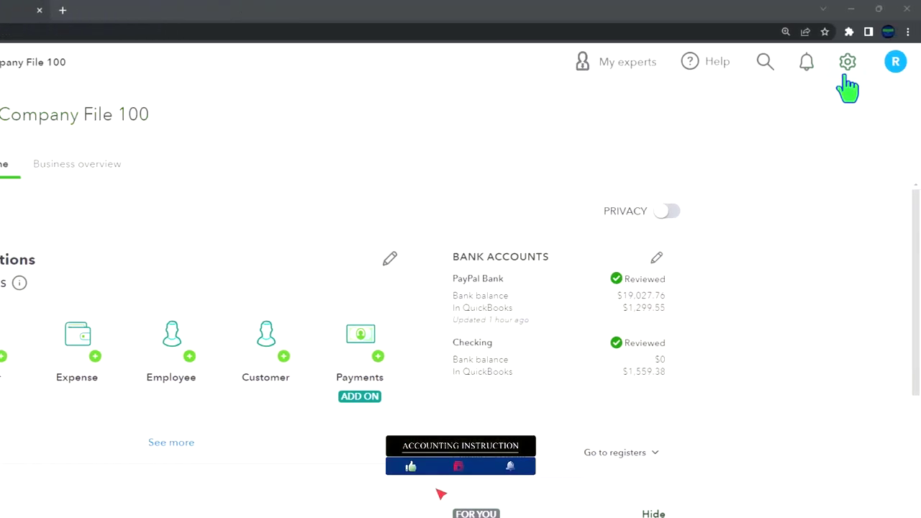
- Check the accountant or business view option in the company settings, close them, and open the Banking page
click(846, 72)
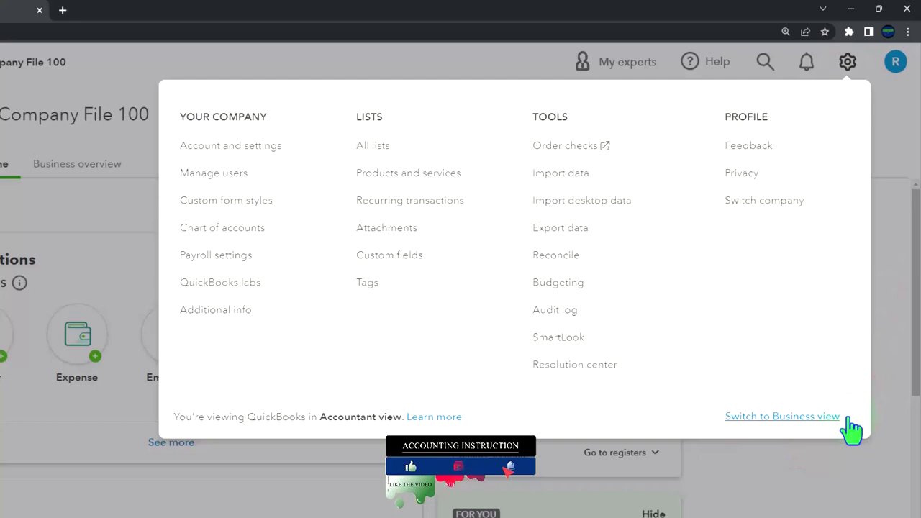
click(834, 484)
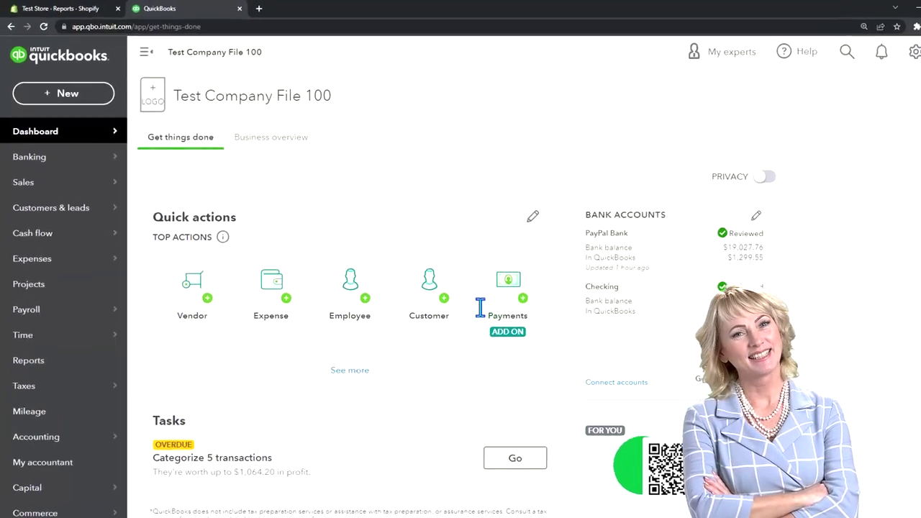
click(26, 160)
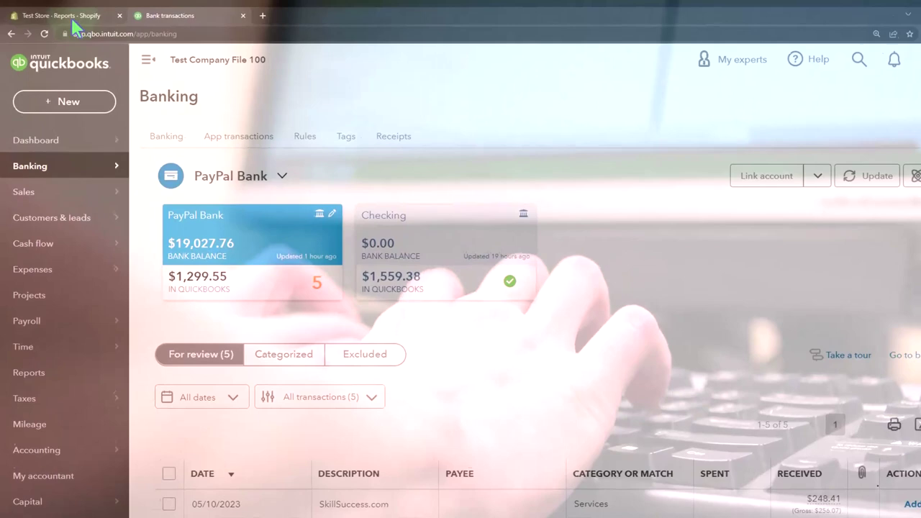
- Switch to the Shopify admin and open the Payouts page under Finances
click(65, 14)
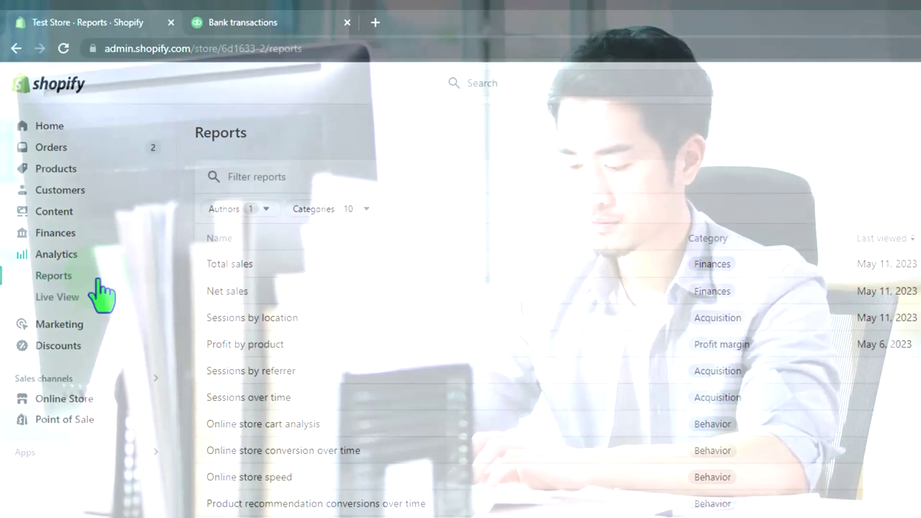
click(64, 237)
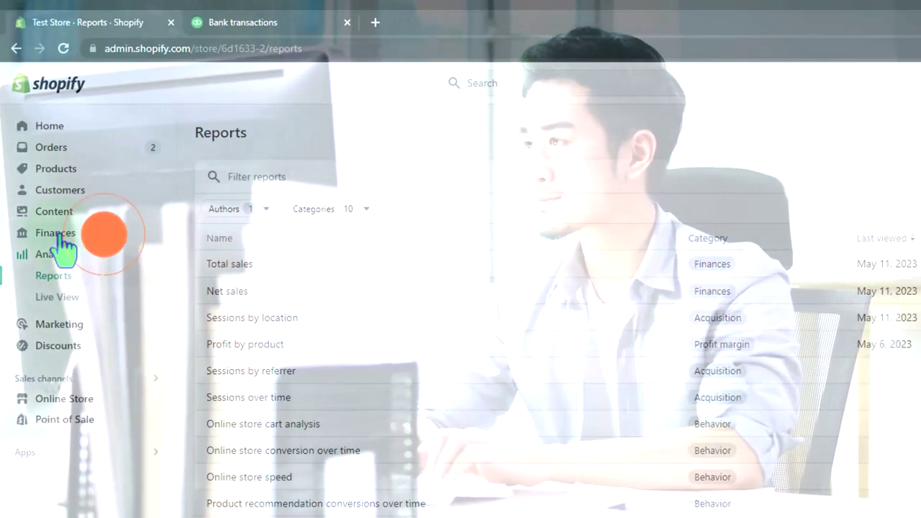
click(61, 280)
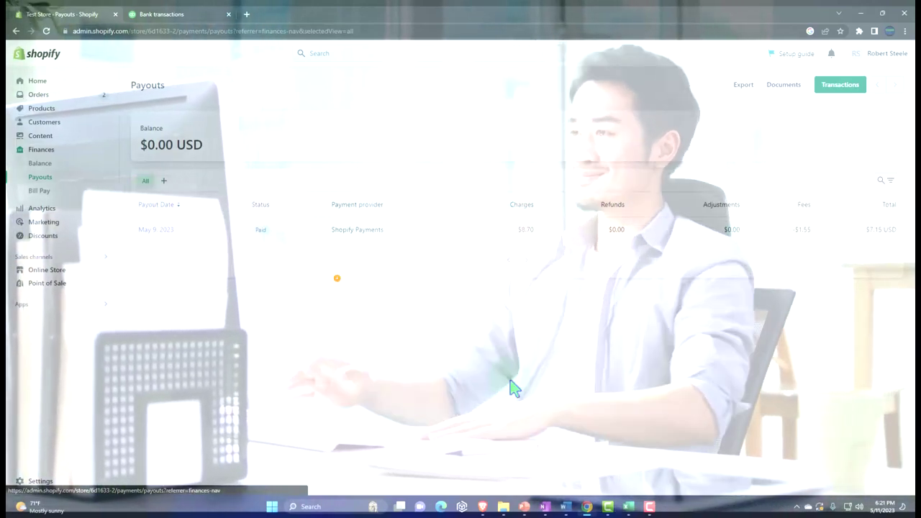
- Switch to the 2330 Student Excel Worksheet Shopify workbook in Excel and review the Finance Report by Day's sales, payments and payouts sections
mouse_move(628, 506)
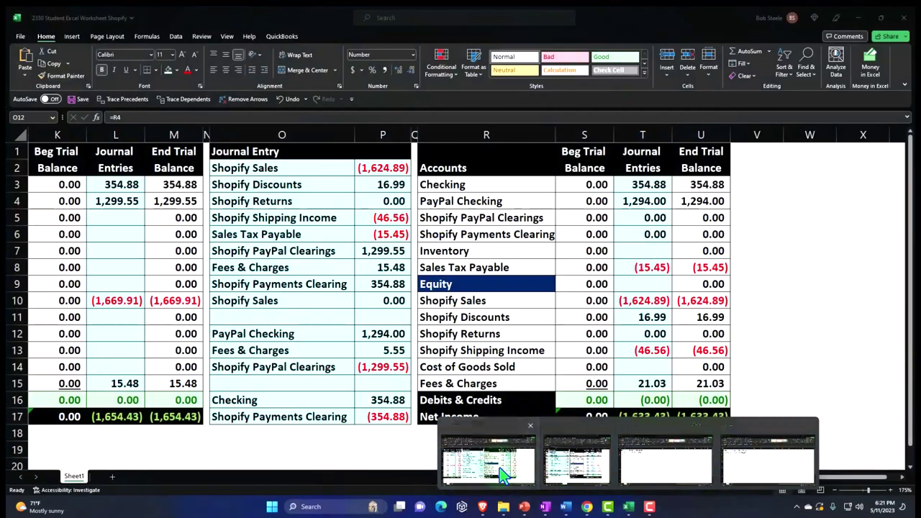
click(500, 473)
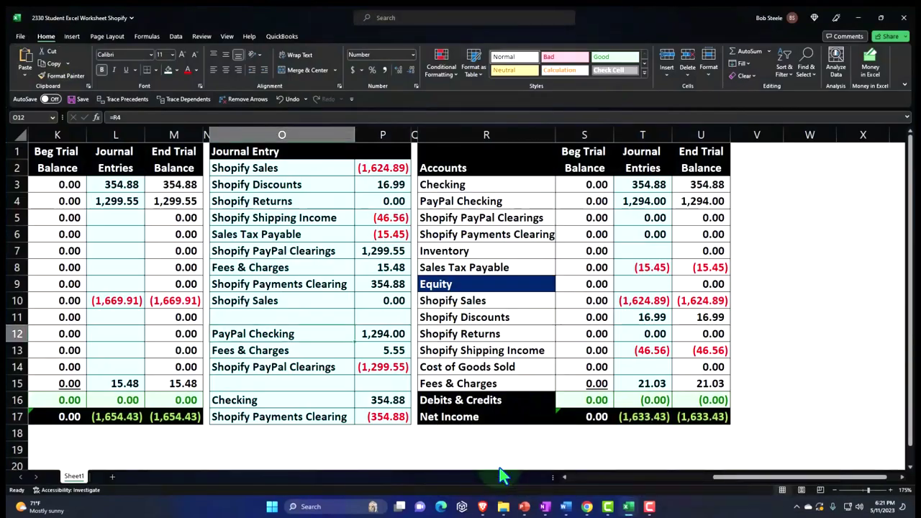
click(333, 191)
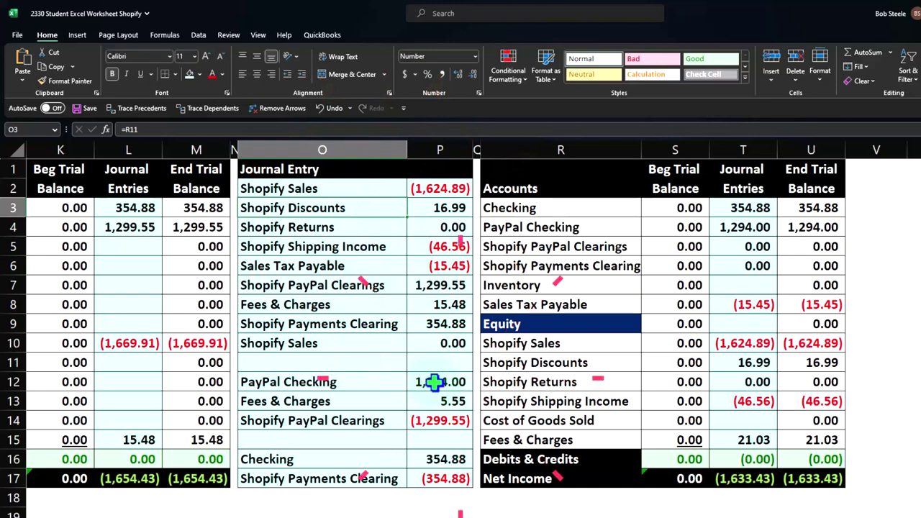
key(Home)
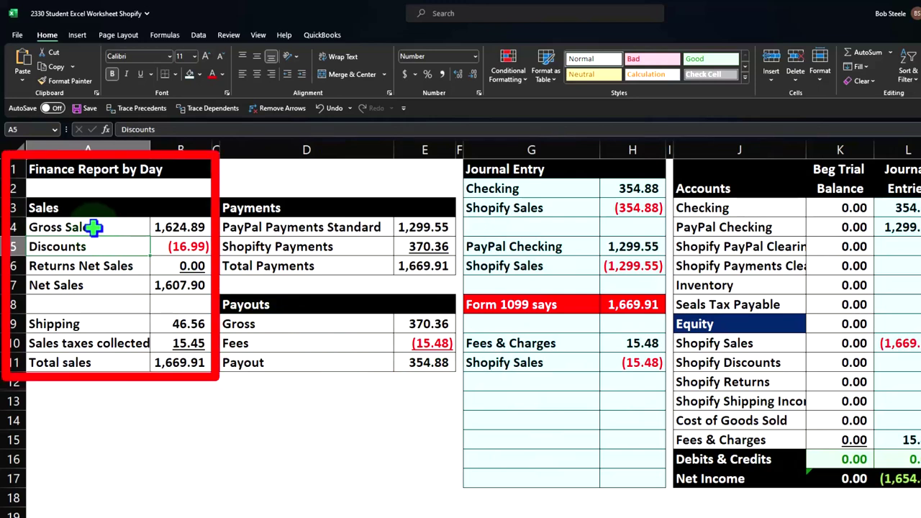
drag(93, 227, 157, 365)
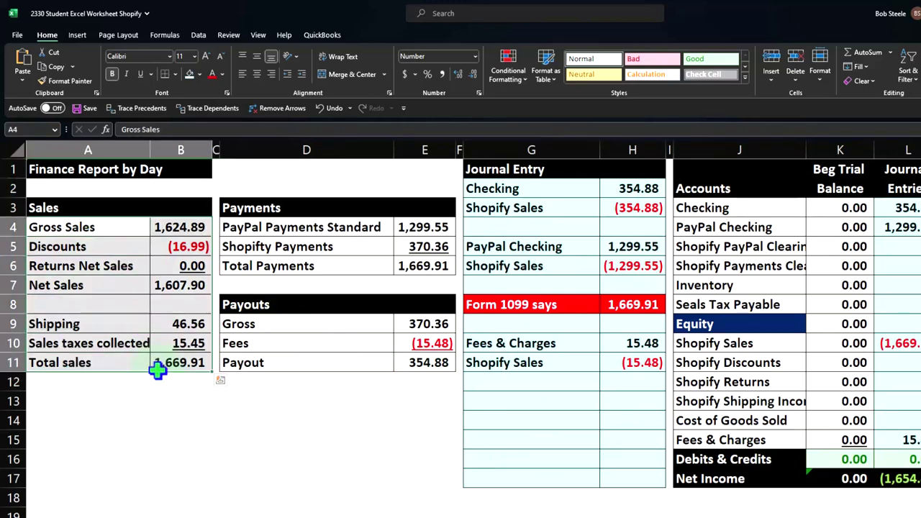
drag(285, 227, 400, 240)
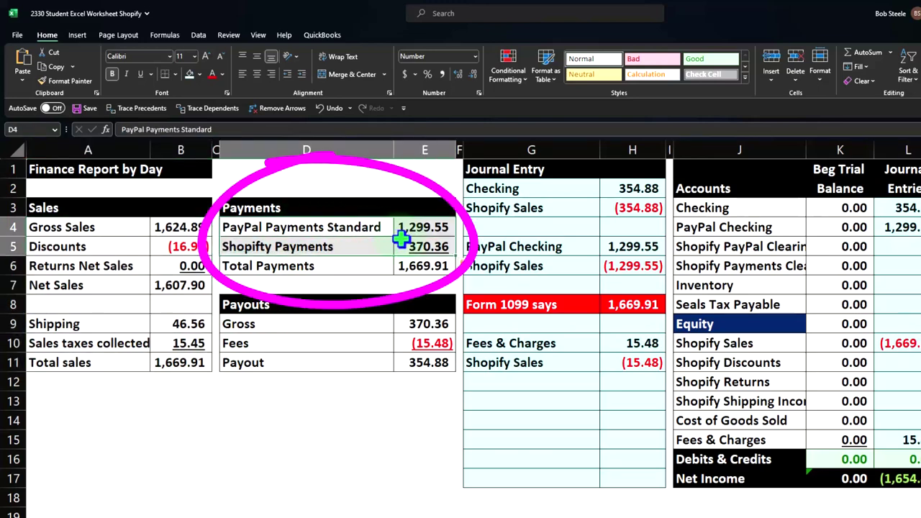
click(406, 326)
- Examine the journal entries and trial balance tables across the worksheet, through the second set with the Shopify clearing accounts
key(Right)
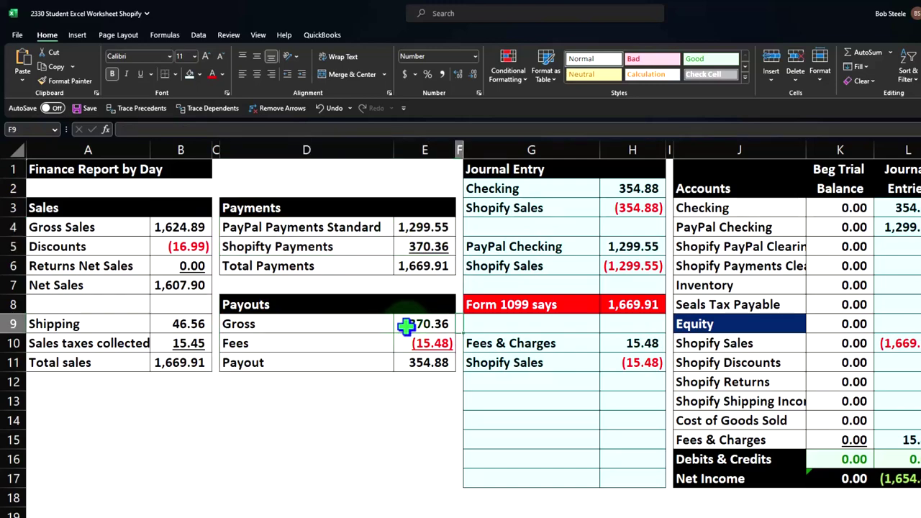
key(Right)
key(Right)
key(Right)
key(Right)
key(Right)
key(Right)
key(Right)
key(Right)
key(Right)
key(Right)
key(Right)
key(Right)
key(Right)
key(Right)
key(Right)
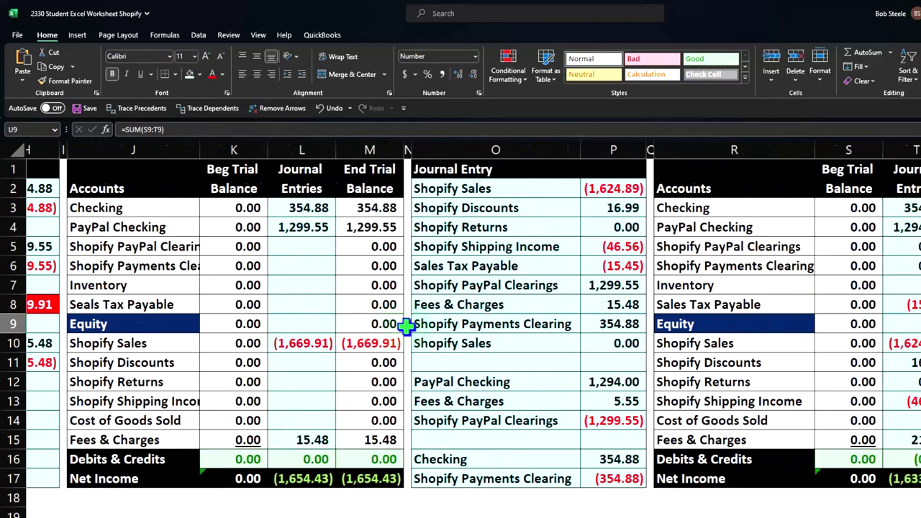
key(Right)
key(Right)
key(Right)
key(Right)
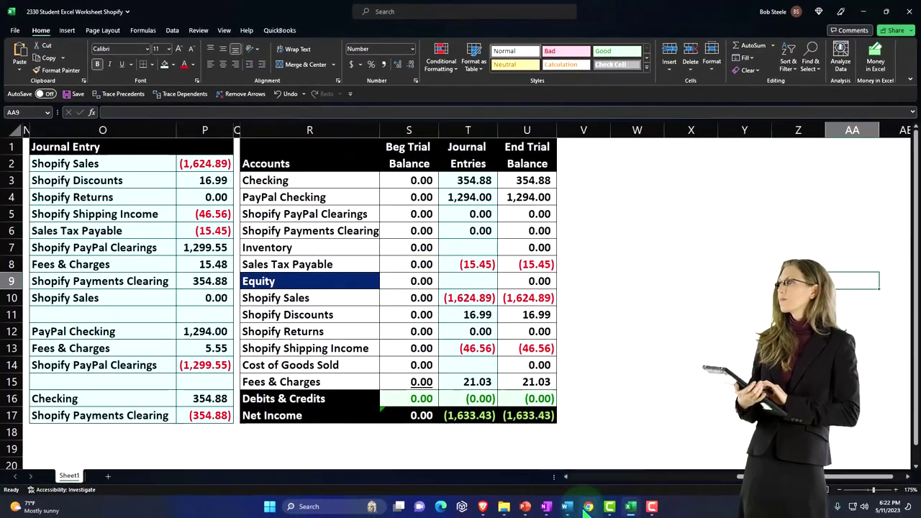
- Switch back to the QuickBooks Banking page and check the PayPal Bank card's pending transactions
click(588, 507)
click(181, 10)
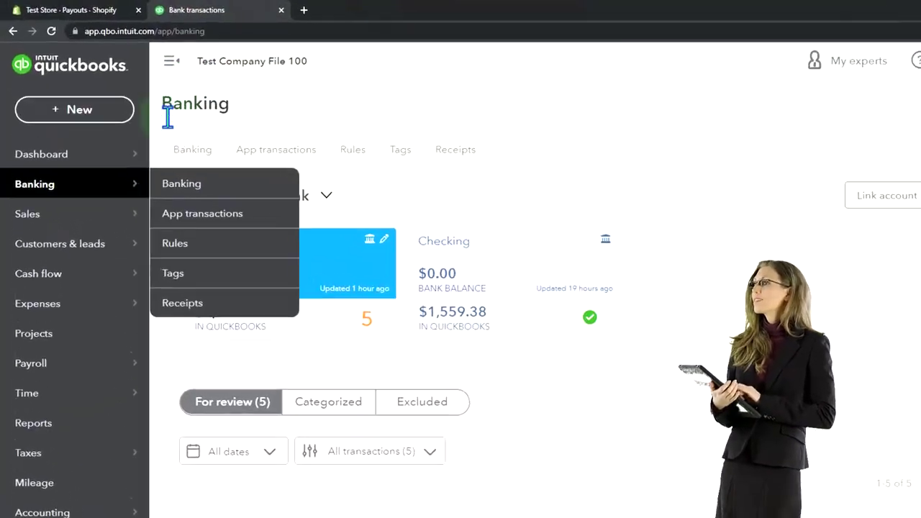
click(58, 149)
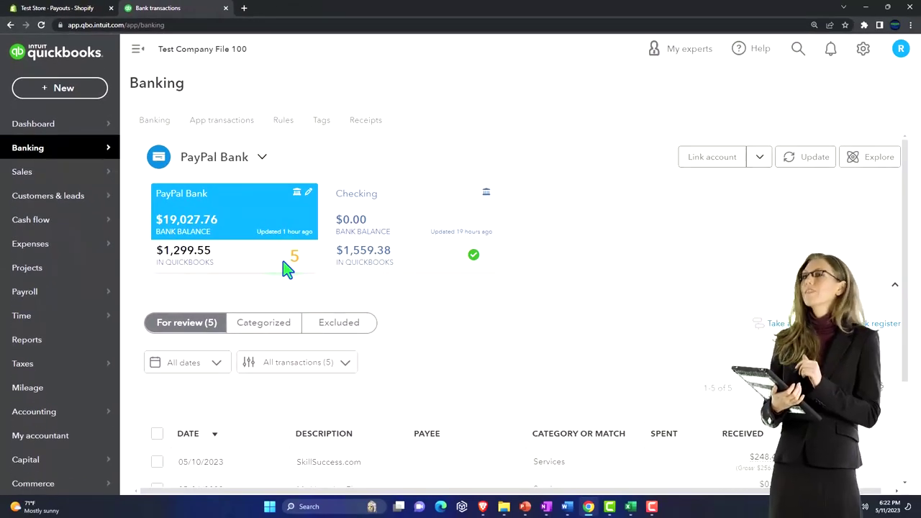
click(286, 269)
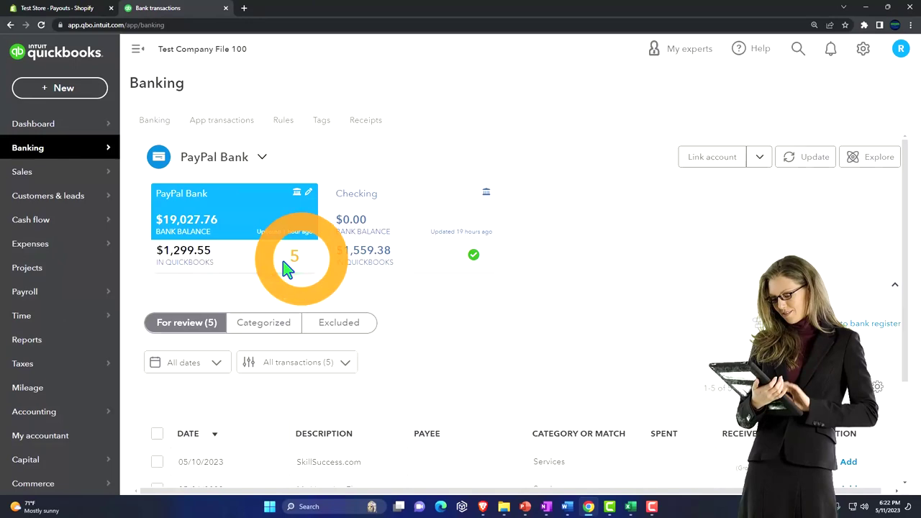
- Switch to the Checking Account Bank Feed 1 workbook in Excel and review its Date, Amount and Bank Memo column headings
mouse_move(631, 509)
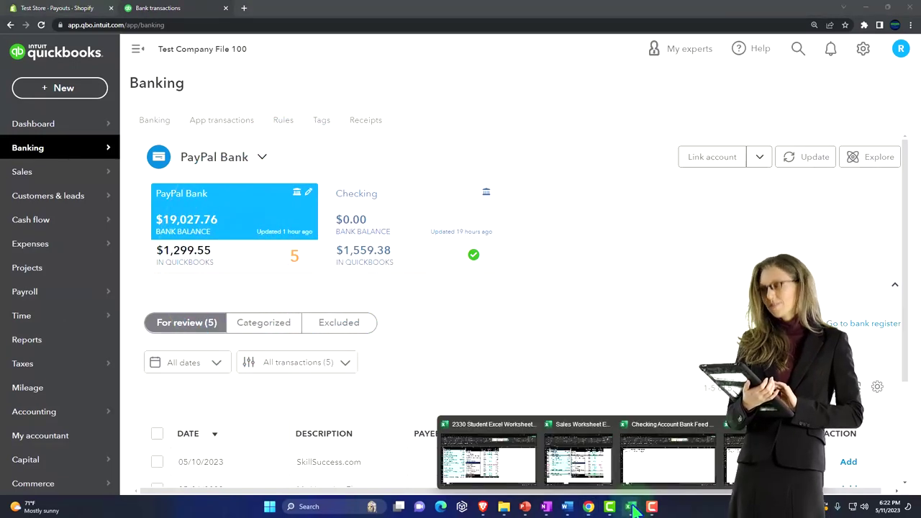
click(664, 467)
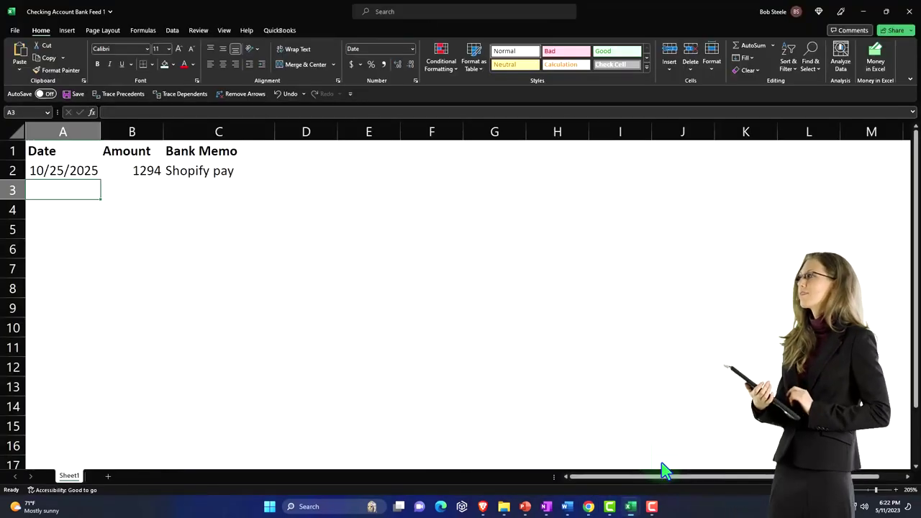
click(190, 236)
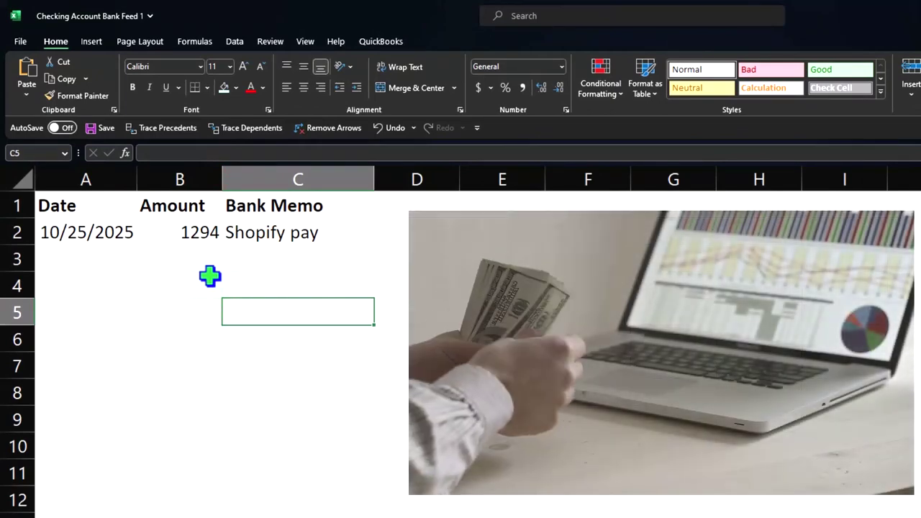
click(97, 212)
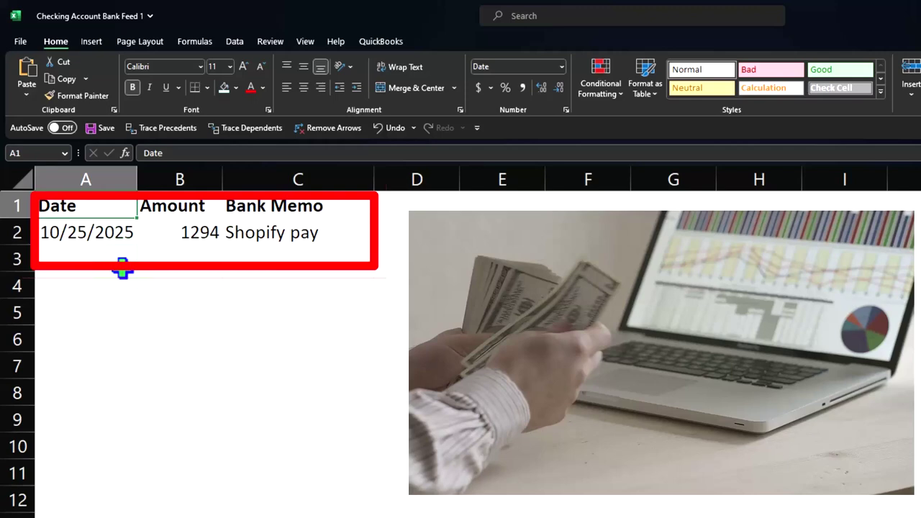
key(Right)
key(Right)
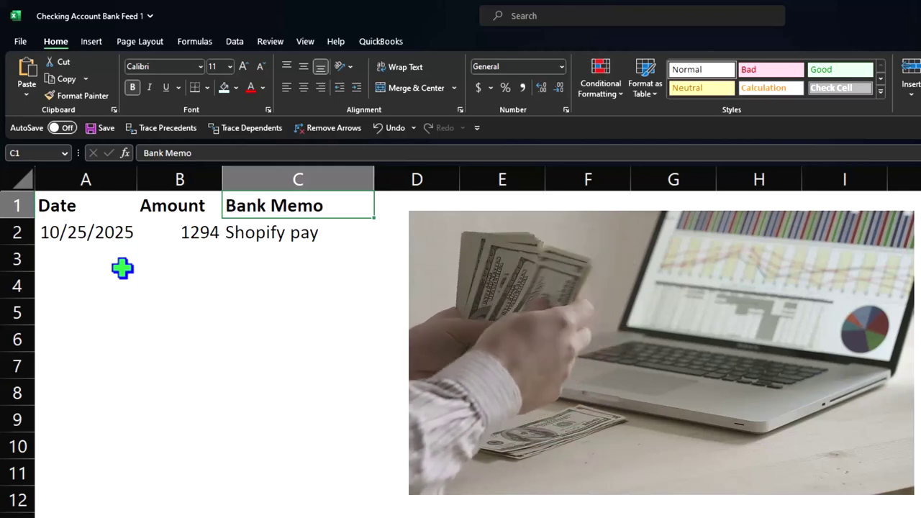
key(Left)
key(Left)
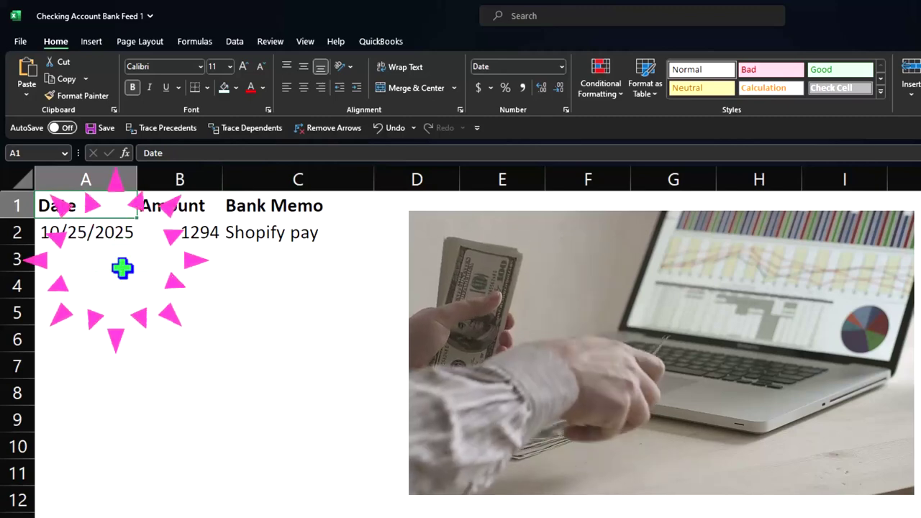
- Review the amount and bank memo of the 10/25/2025 entry in the checking account feed
key(Down)
key(Right)
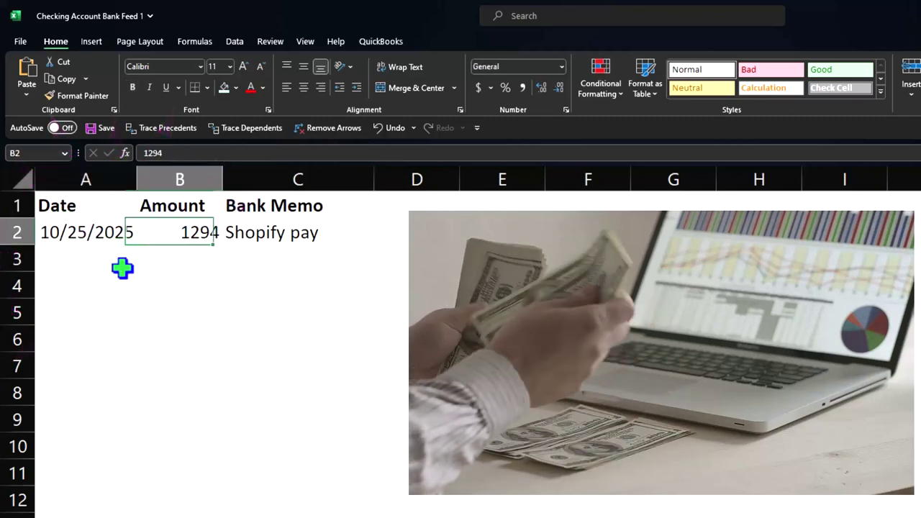
key(Right)
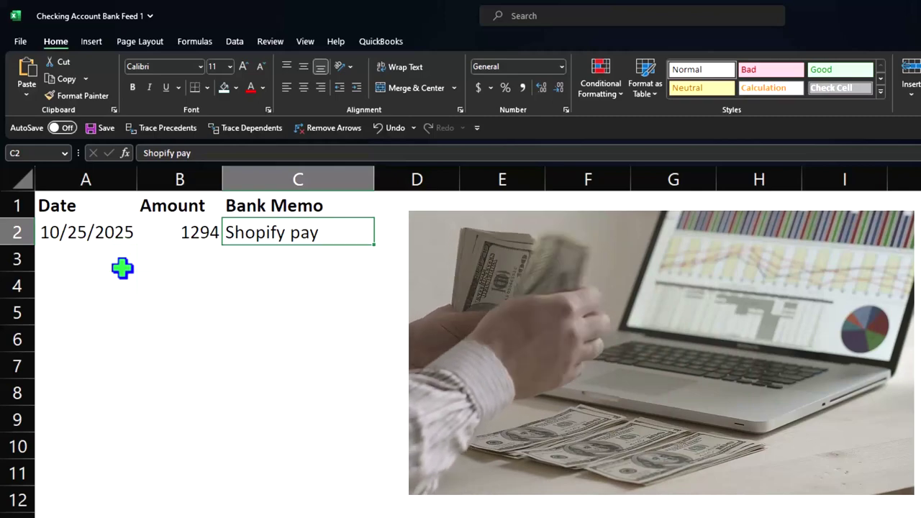
click(123, 268)
click(160, 243)
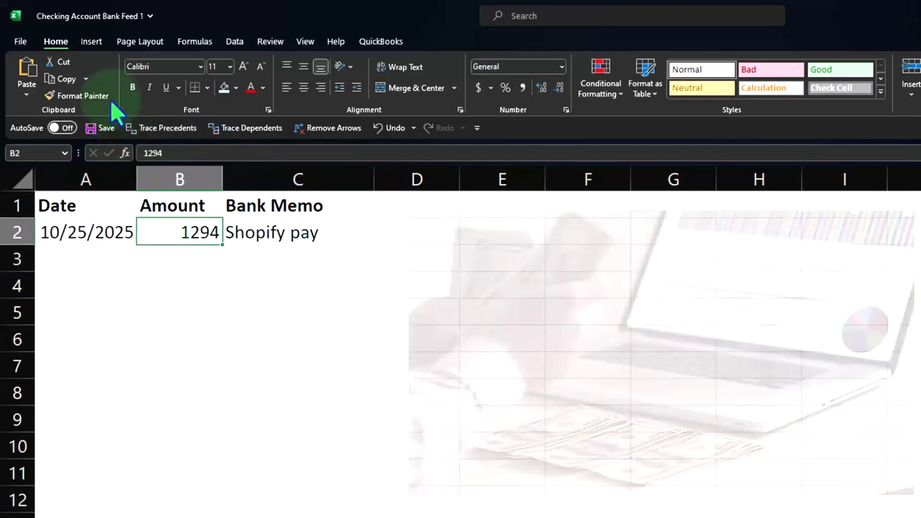
click(109, 96)
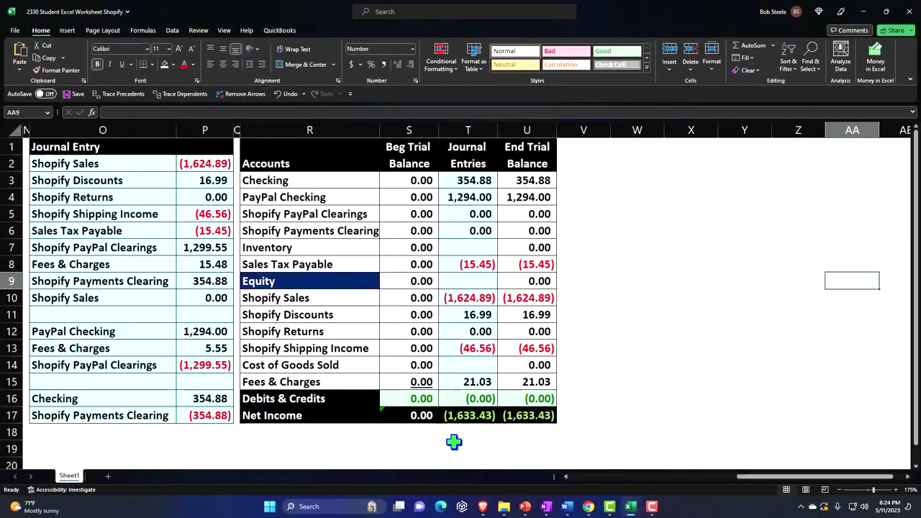
- Check the journal entry's PayPal Checking amount and compare it with the entry row in the PayPal Bank Feed 1 workbook
click(187, 330)
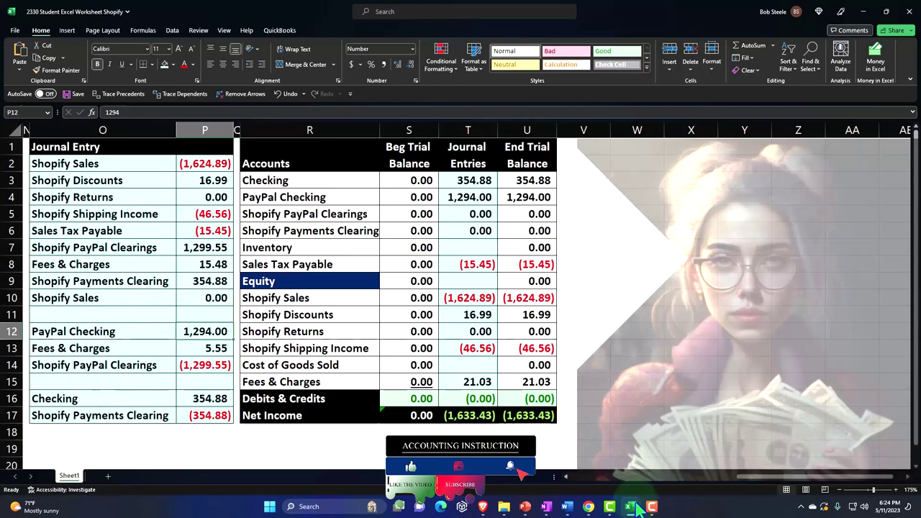
mouse_move(632, 509)
click(753, 473)
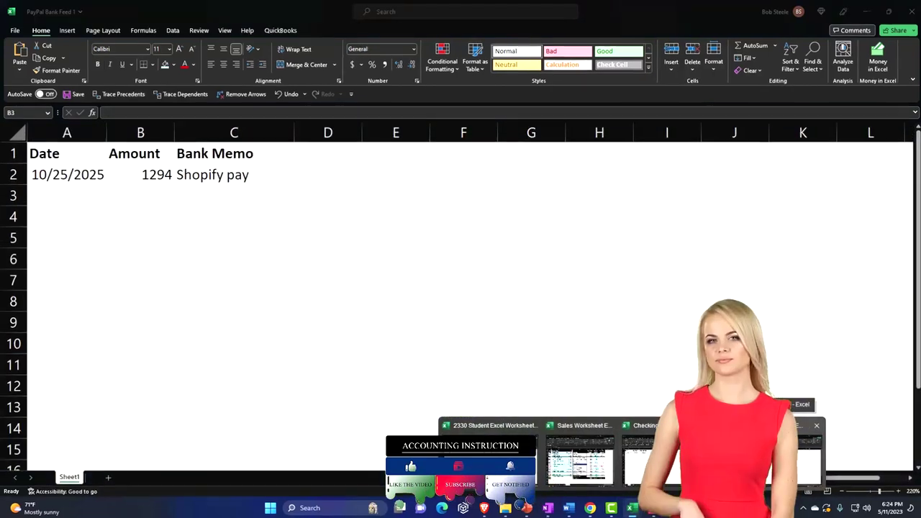
click(126, 269)
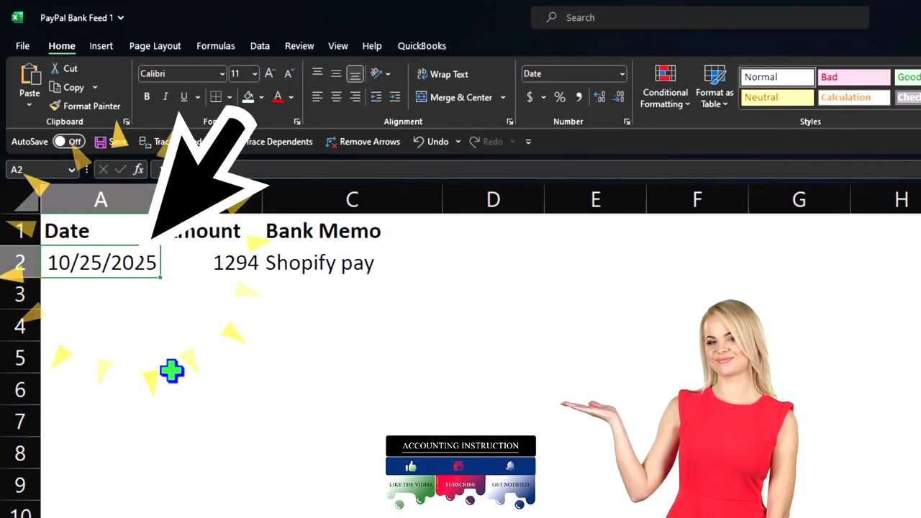
key(Right)
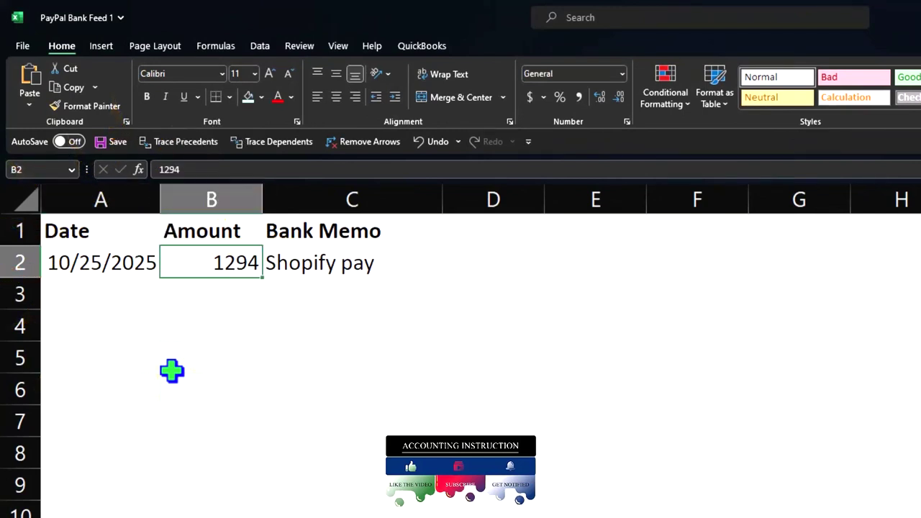
key(Right)
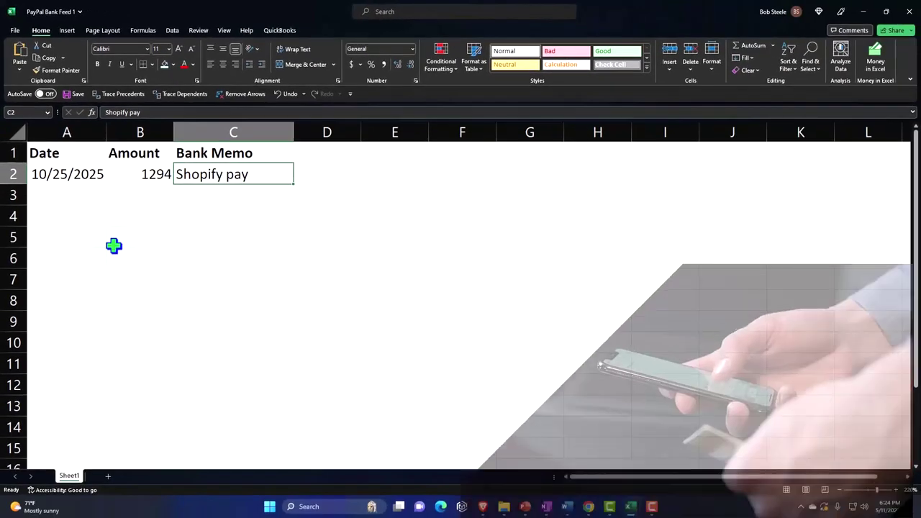
- Begin saving a copy of the PayPal bank feed workbook in the Bank Feeds folder with file type CSV UTF-8 (Comma delimited)
click(14, 30)
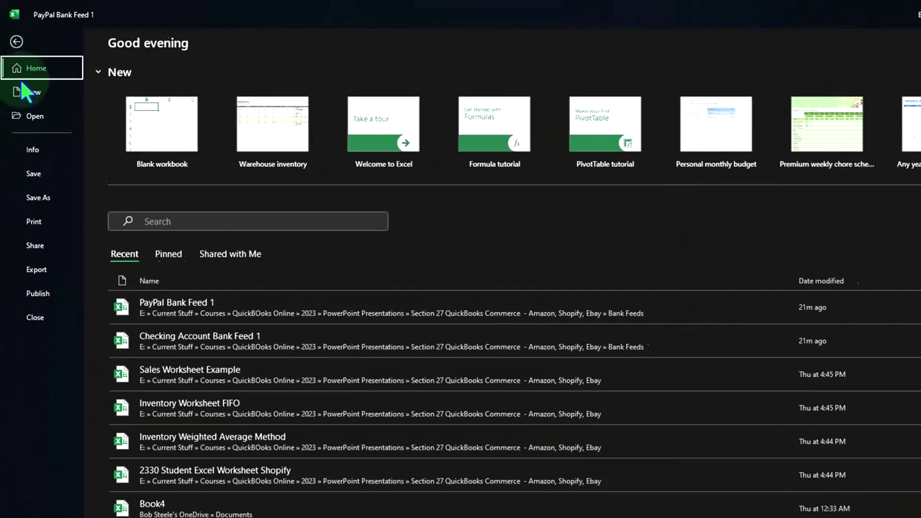
click(43, 196)
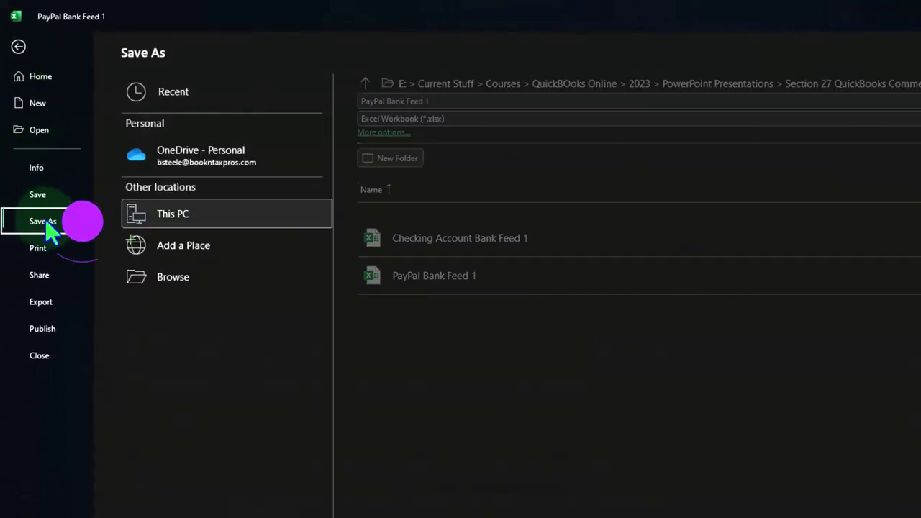
click(182, 280)
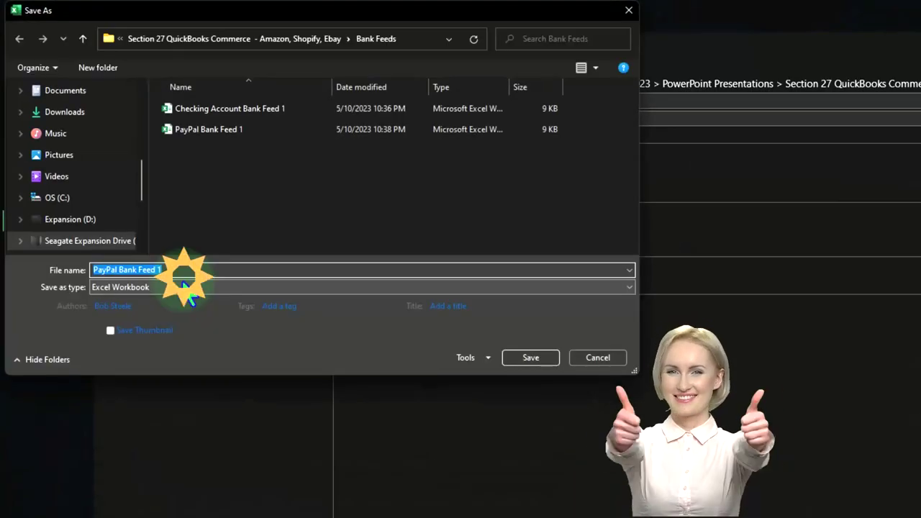
click(137, 289)
click(115, 291)
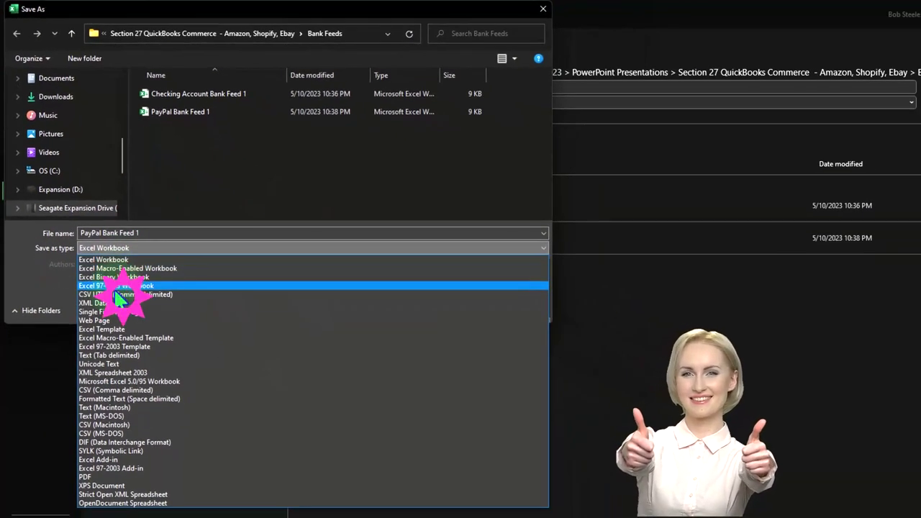
click(154, 294)
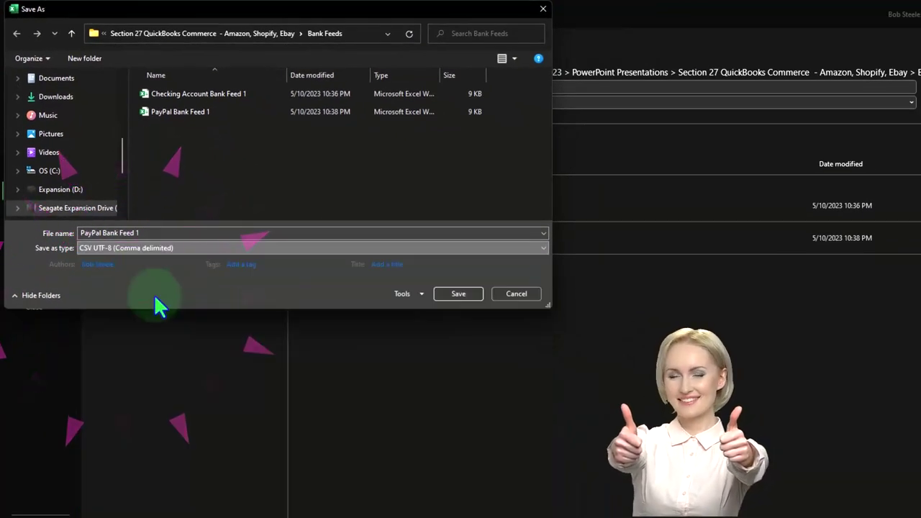
- Name the CSV copy PayPal Bank Feed 2 and save it in the Bank Feeds folder
click(167, 234)
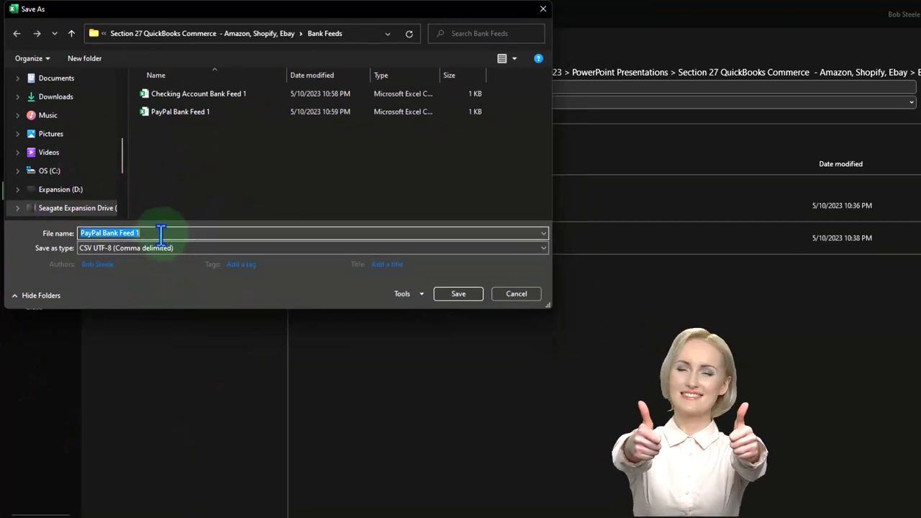
key(BackSpace)
key(BackSpace)
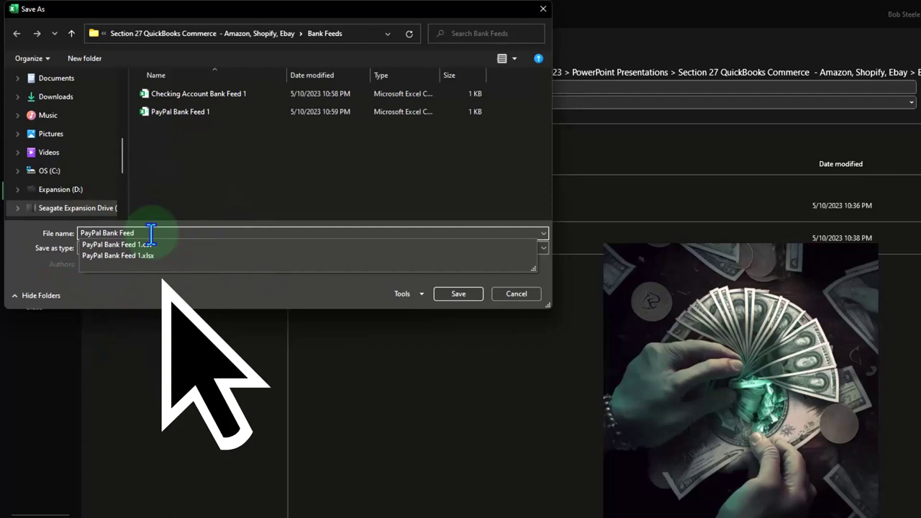
text(2)
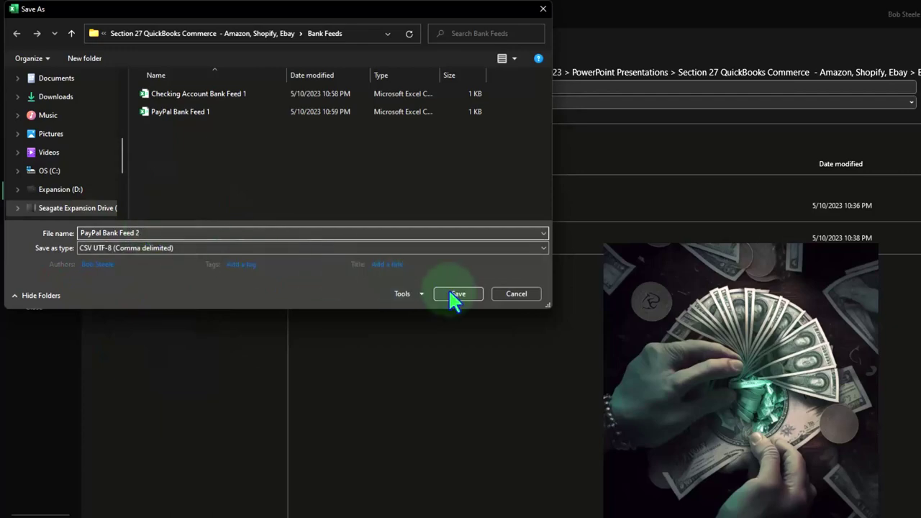